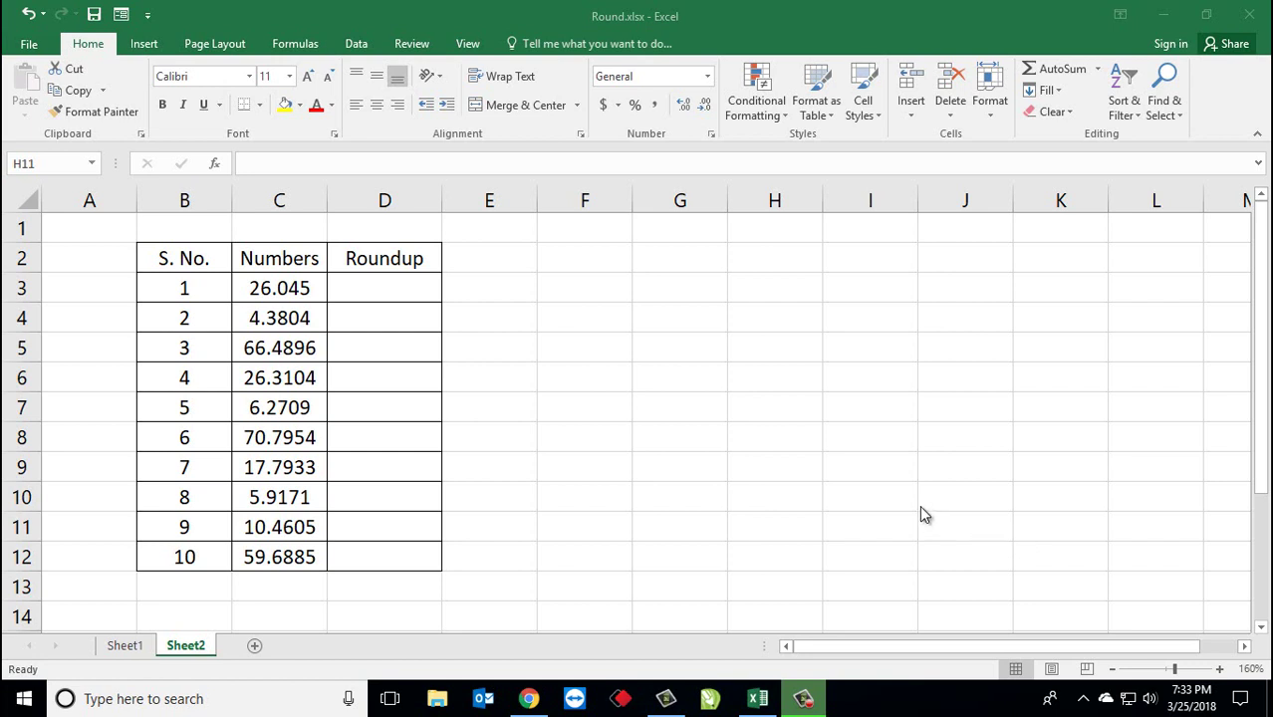
# - Review the serial numbers and Numbers column values, then select cell D3
pyautogui.click(304, 288)
pyautogui.click(209, 288)
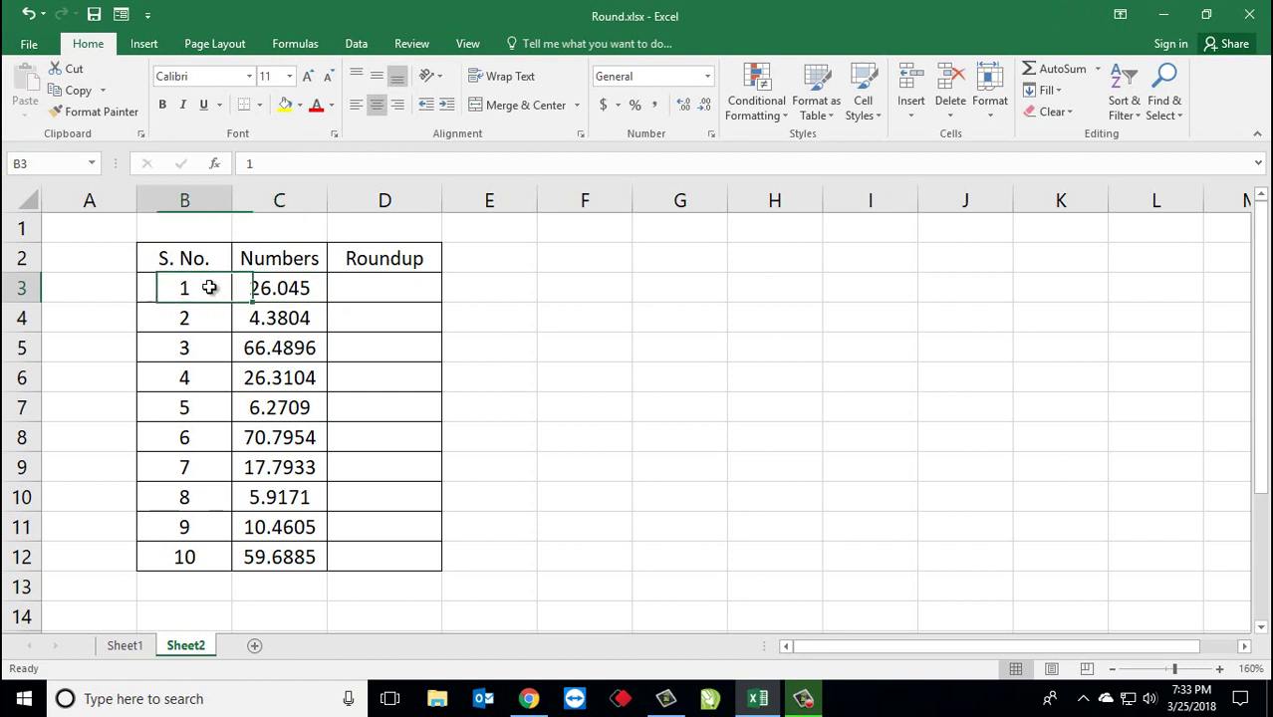
pyautogui.click(209, 557)
pyautogui.moveTo(280, 290); pyautogui.dragTo(299, 554)
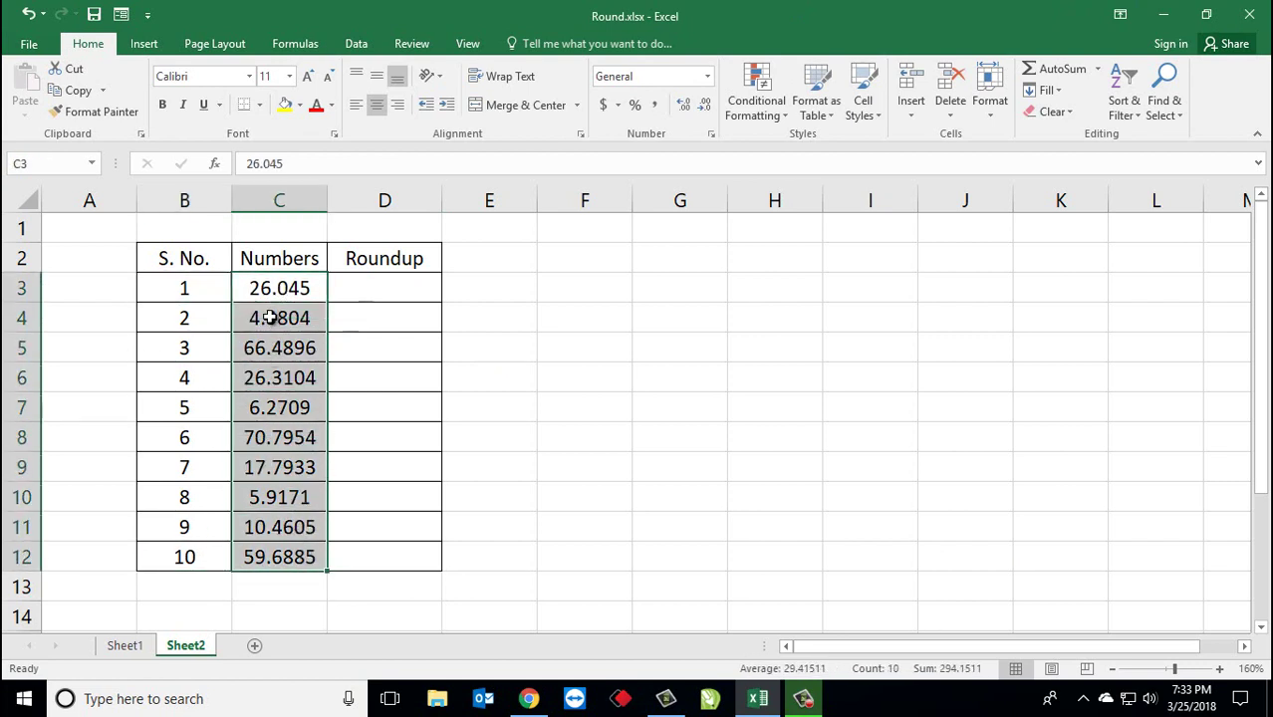
pyautogui.click(282, 294)
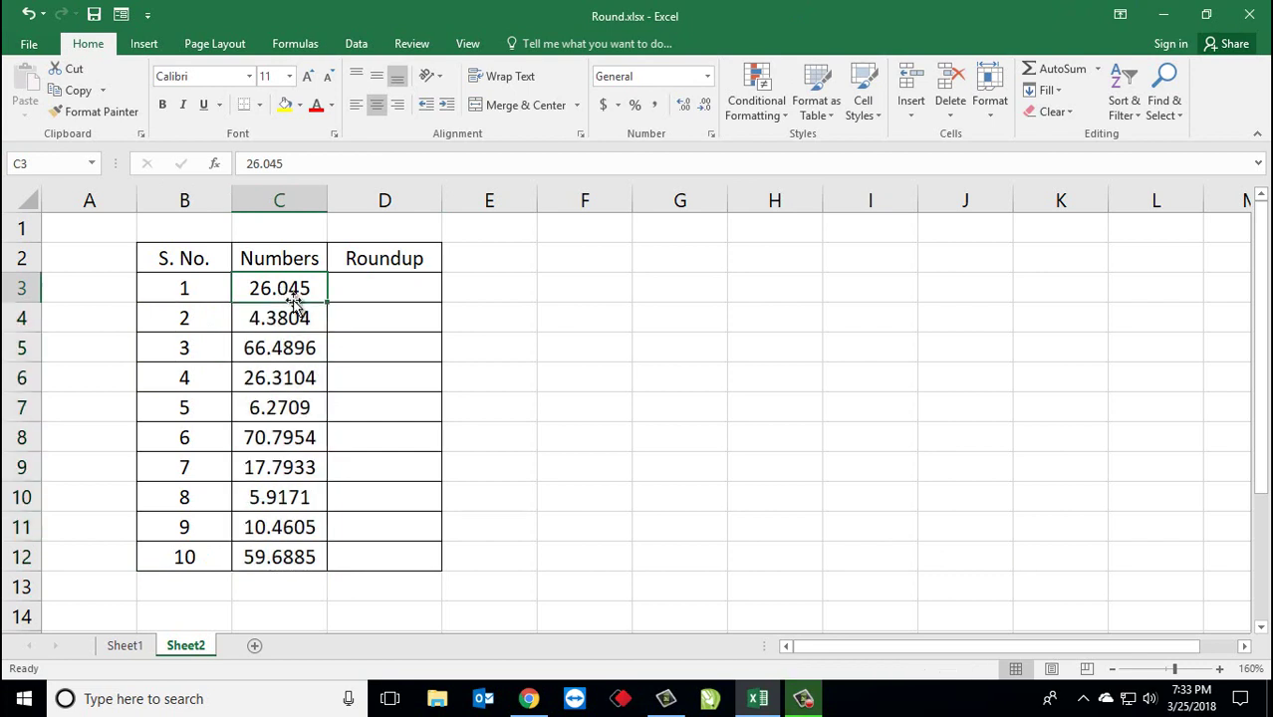
pyautogui.click(387, 285)
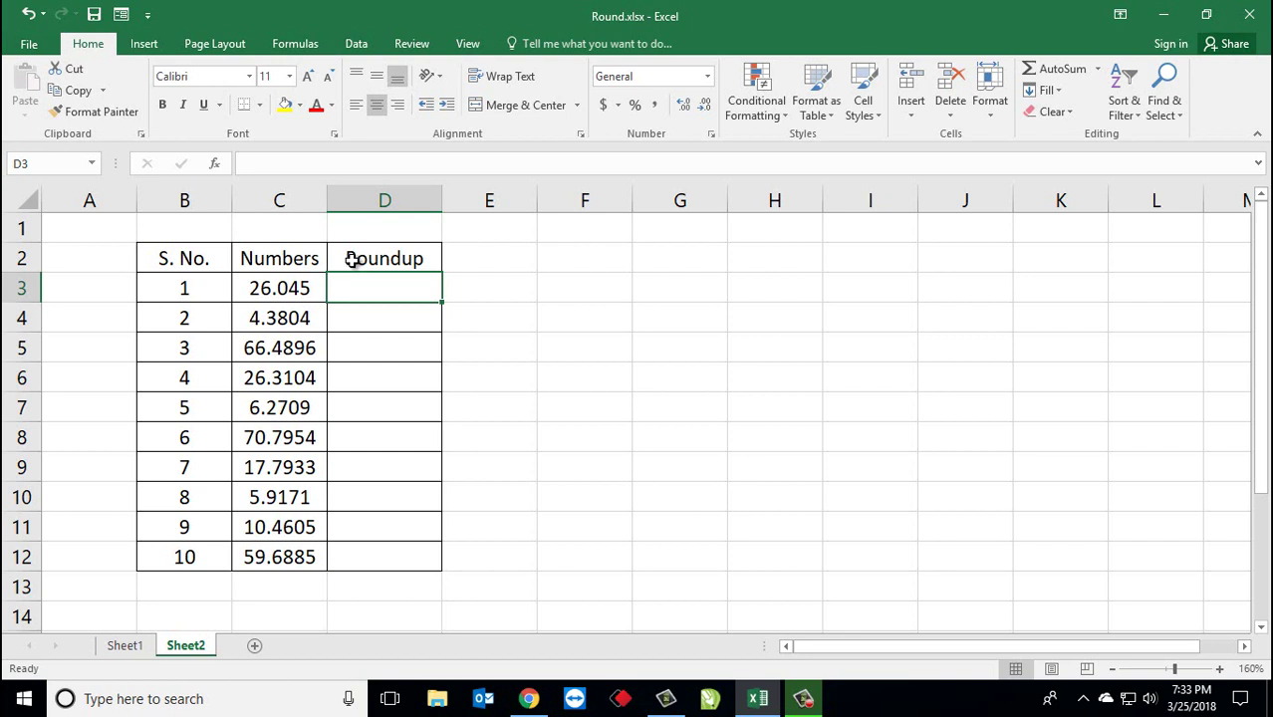
# - Enter =ROUNDUP(C3,1) in D3 so 26.045 rounds up to 26.1
pyautogui.write('=')
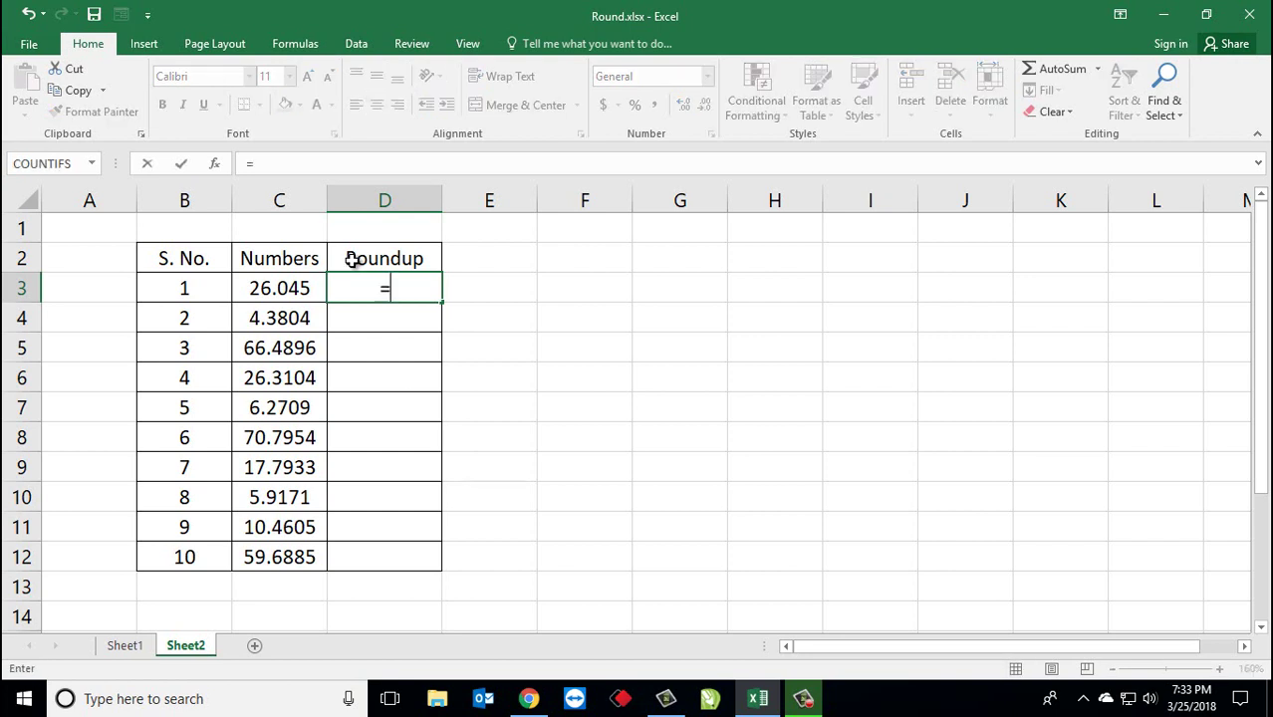
pyautogui.write('rou')
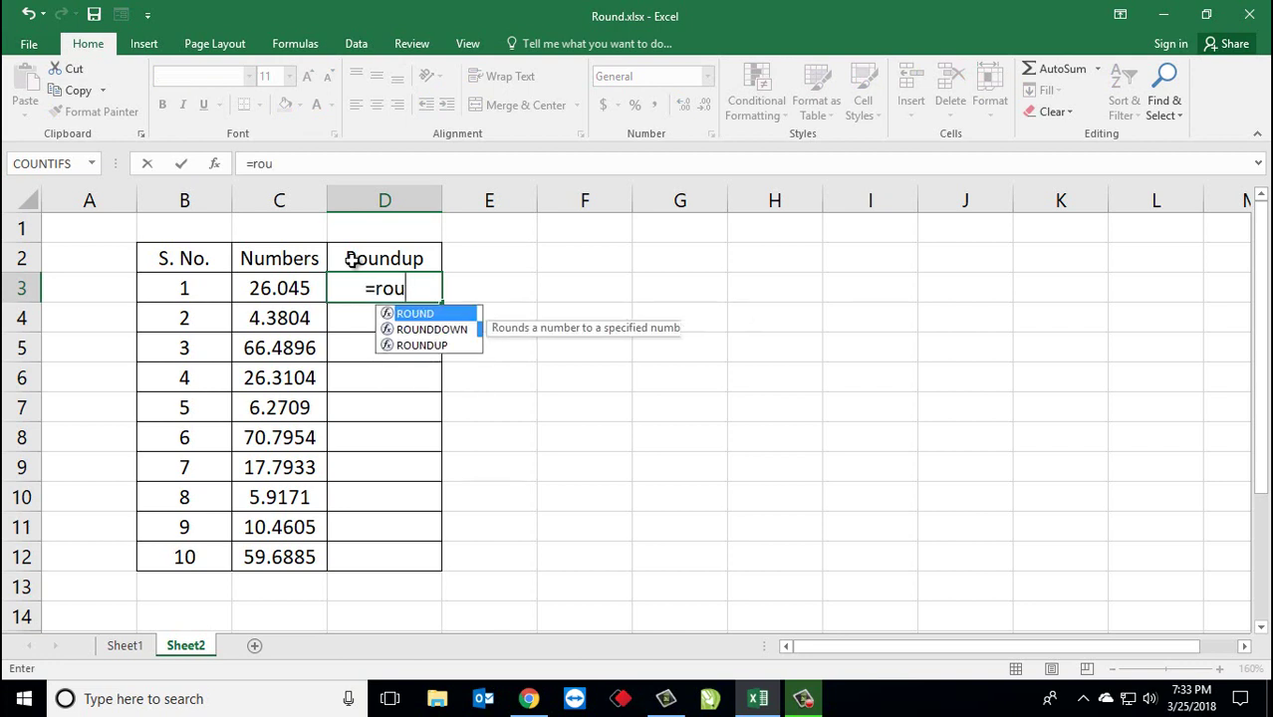
pyautogui.press('Down')
pyautogui.press('Down')
pyautogui.press('Tab')
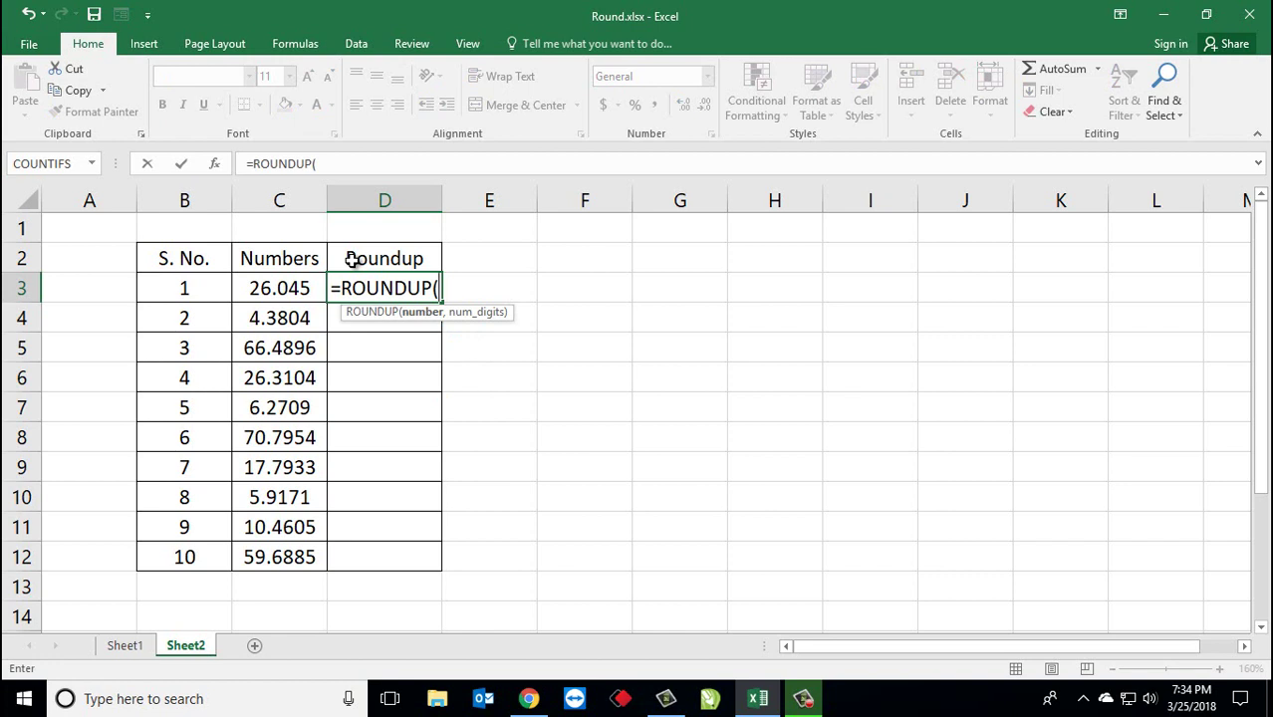
pyautogui.press('Left')
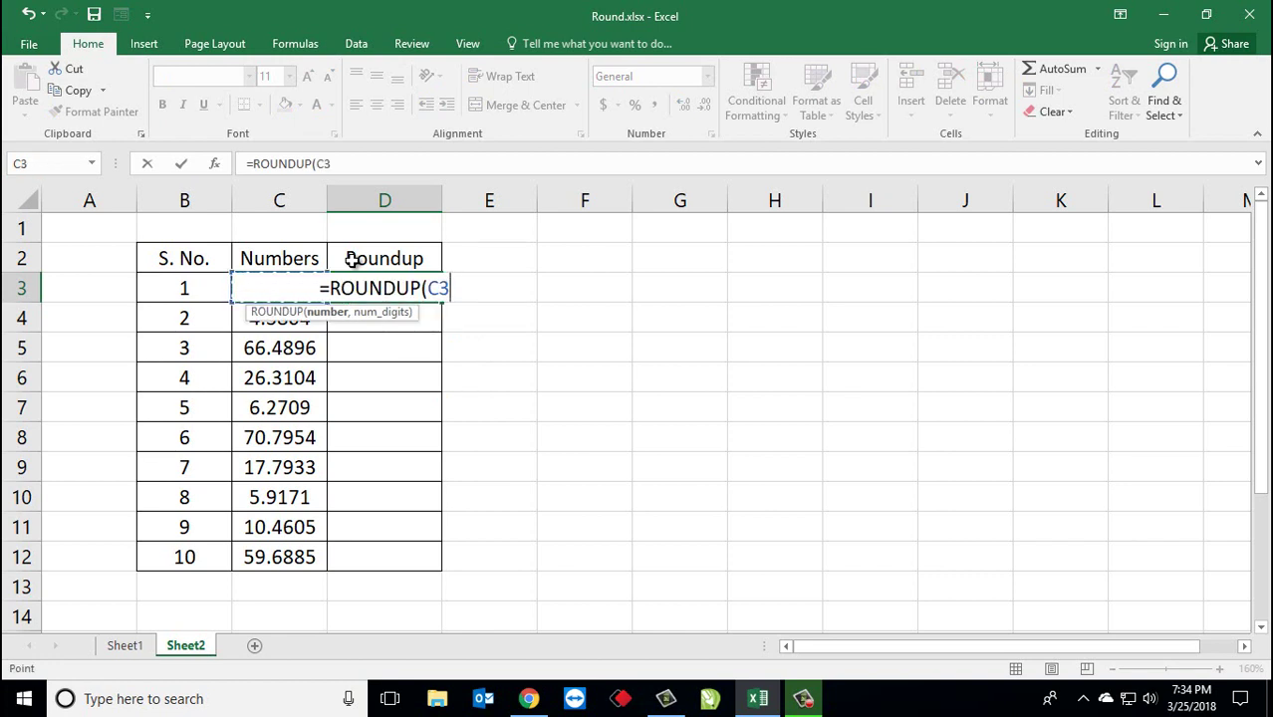
pyautogui.write(',')
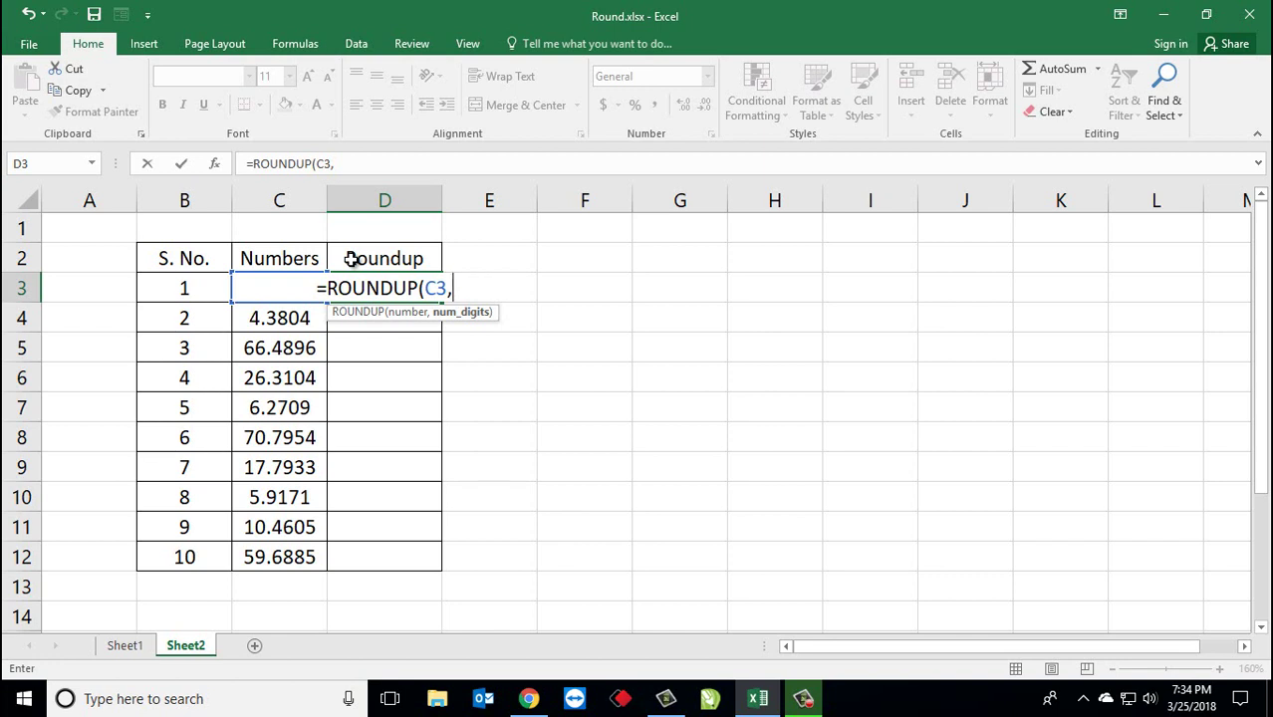
pyautogui.write('1')
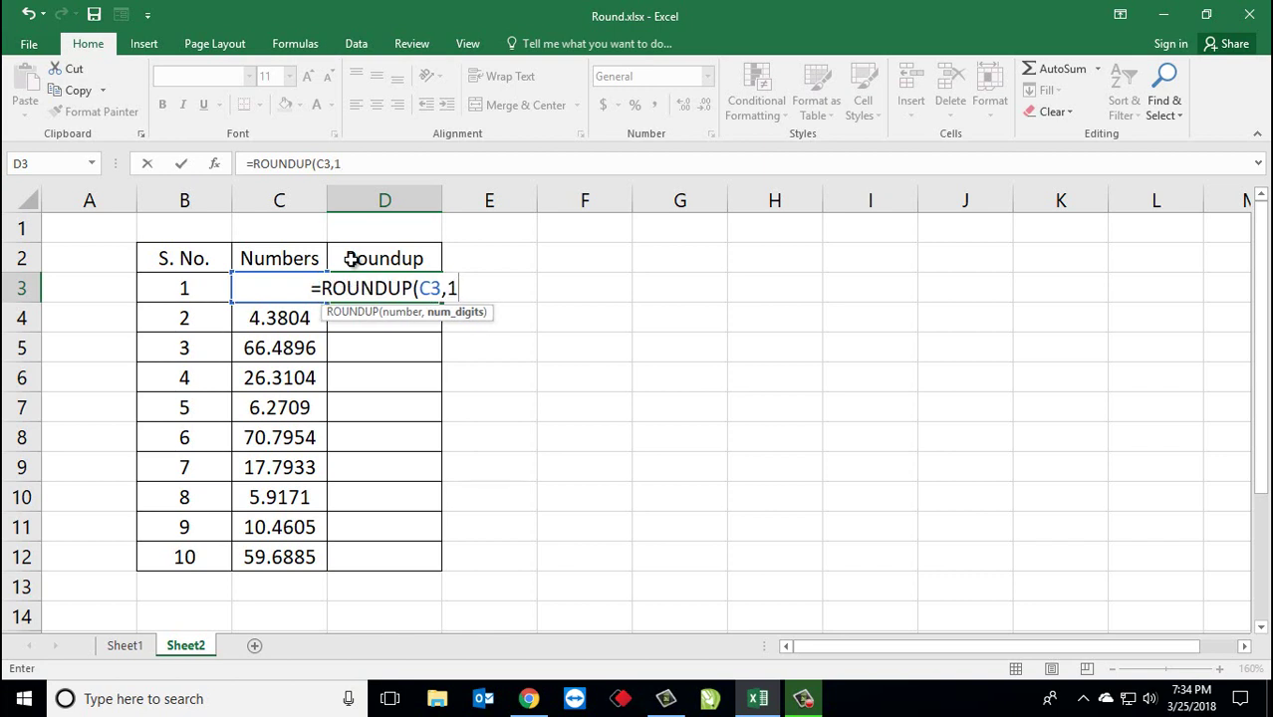
pyautogui.write(')')
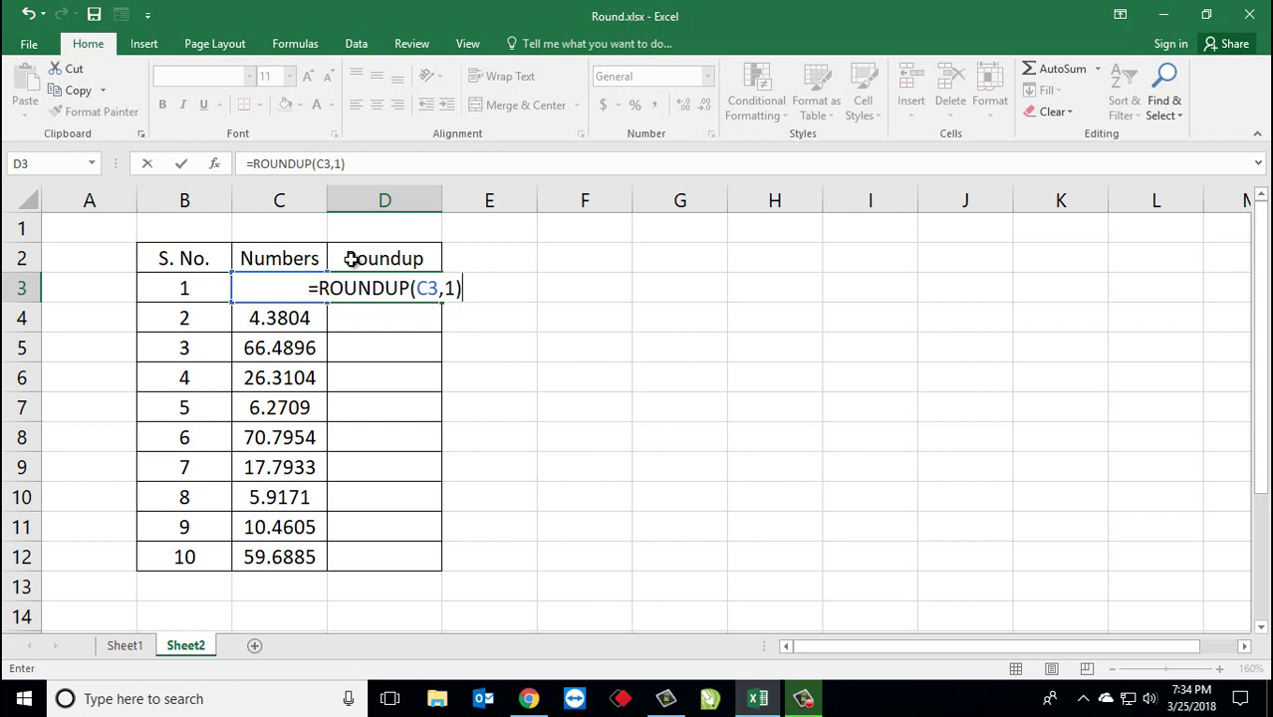
pyautogui.press('Return')
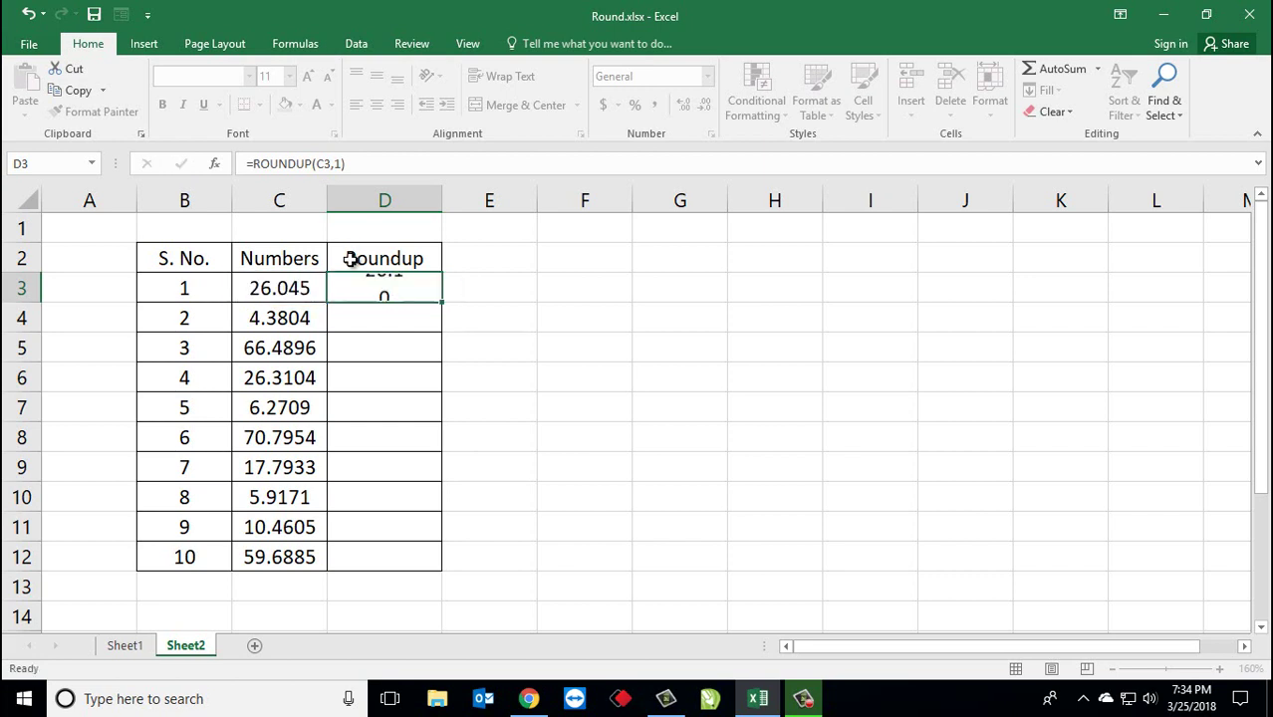
pyautogui.click(288, 294)
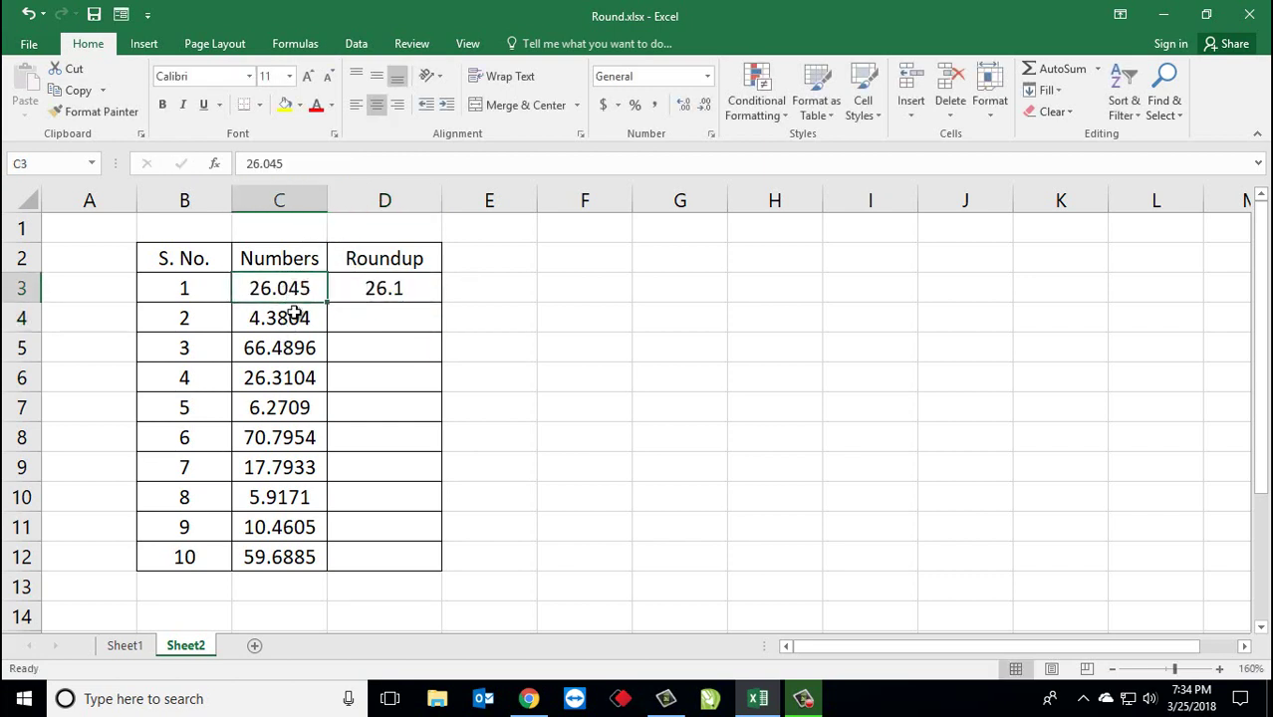
pyautogui.click(404, 287)
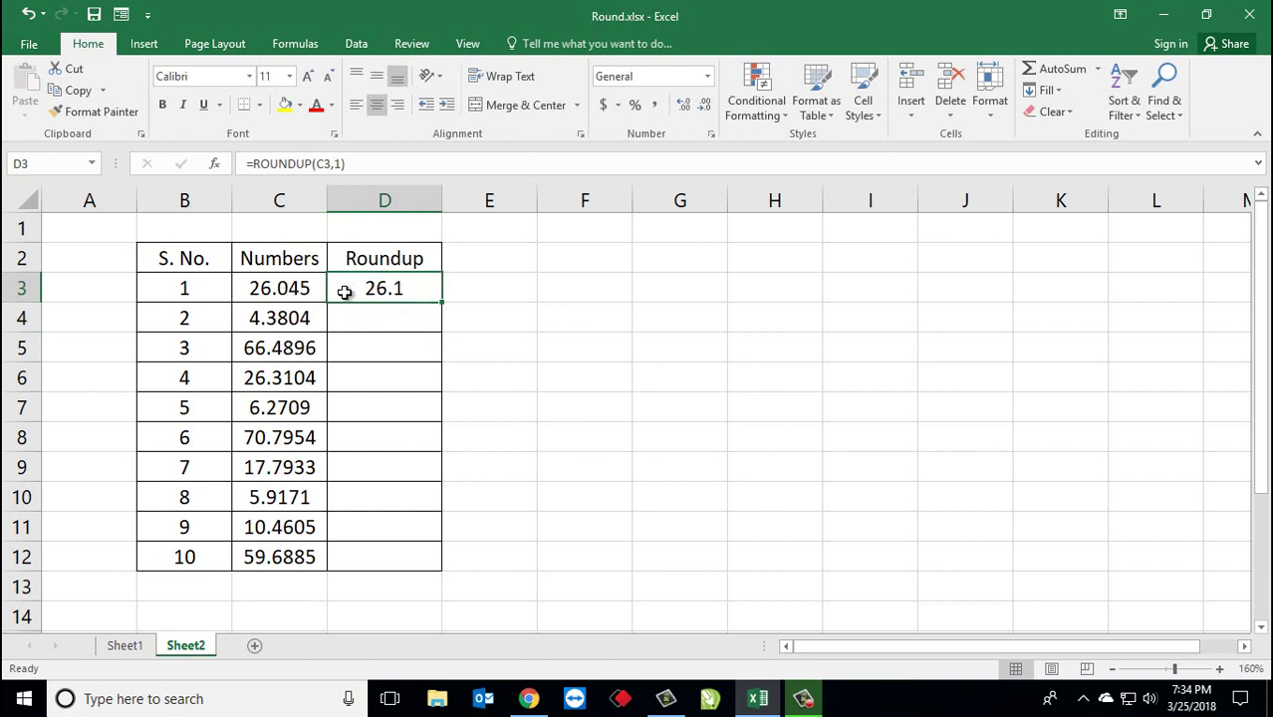
pyautogui.click(274, 292)
pyautogui.doubleClick(274, 293)
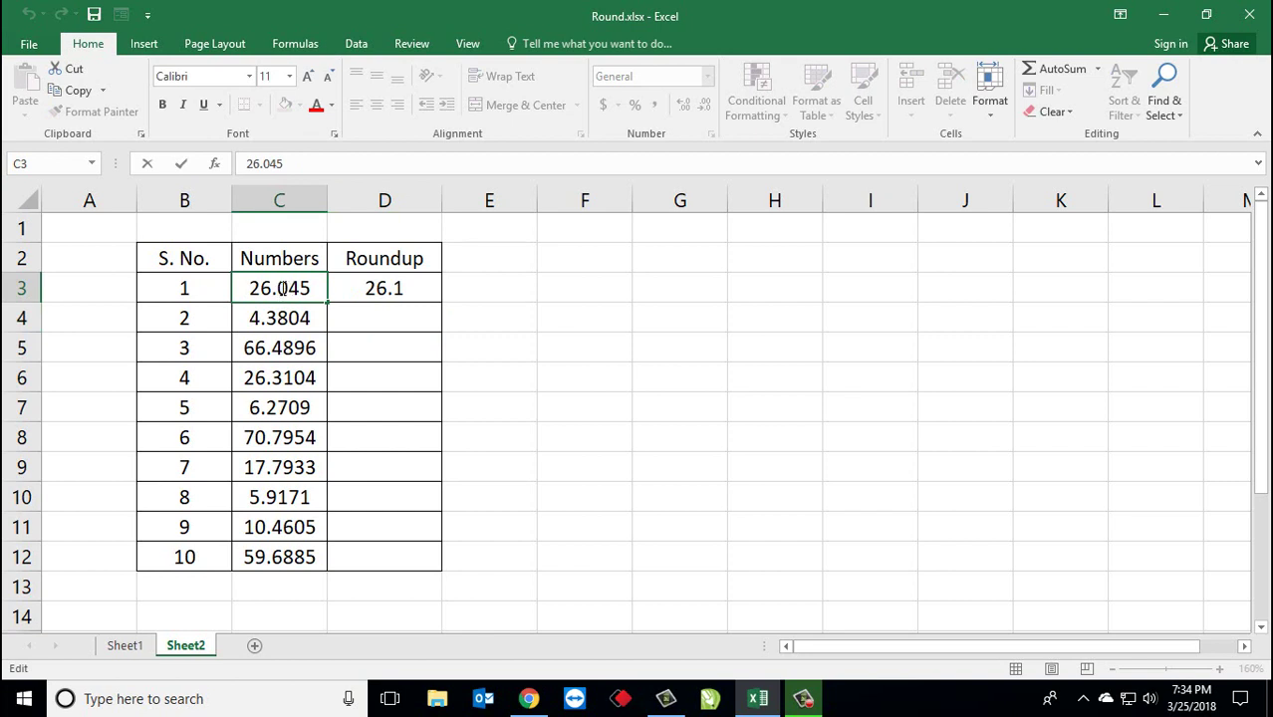
pyautogui.moveTo(288, 287); pyautogui.dragTo(278, 289)
pyautogui.click(287, 288)
pyautogui.click(381, 295)
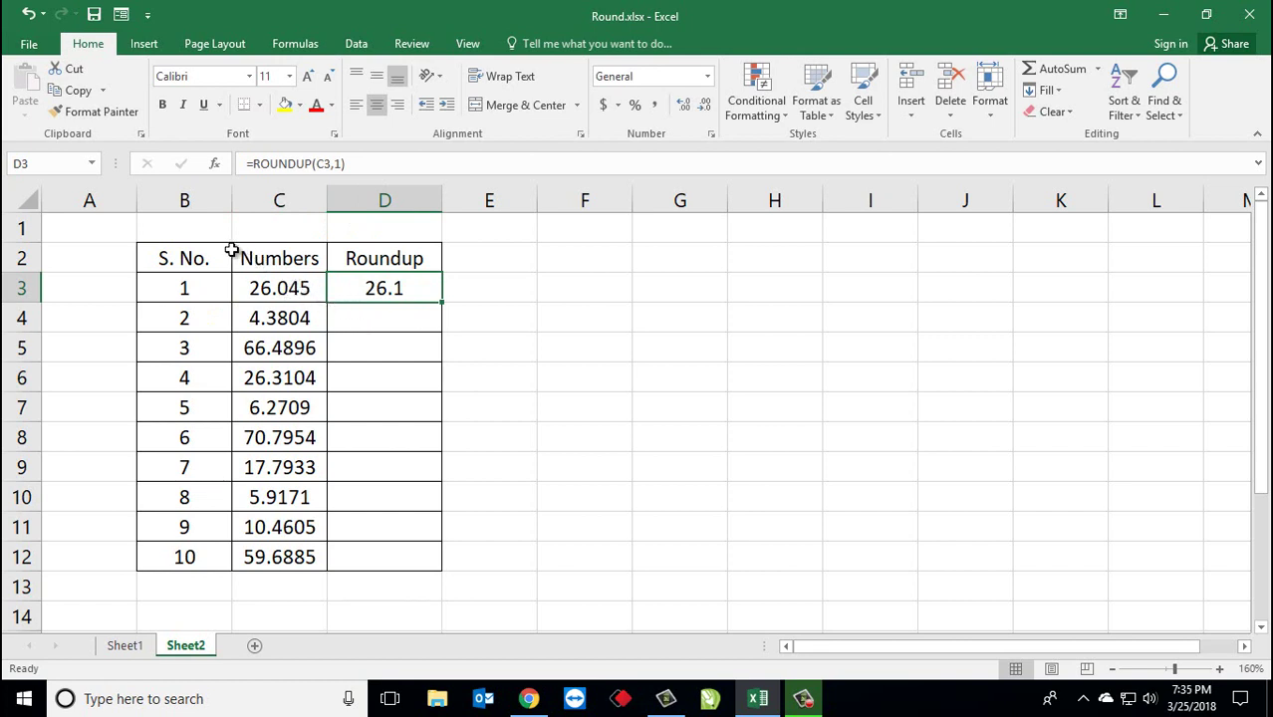
# - Enter =ROUNDUP(C4,2) in D4 so 4.3804 rounds up to 4.39
pyautogui.press('Down')
pyautogui.write('=')
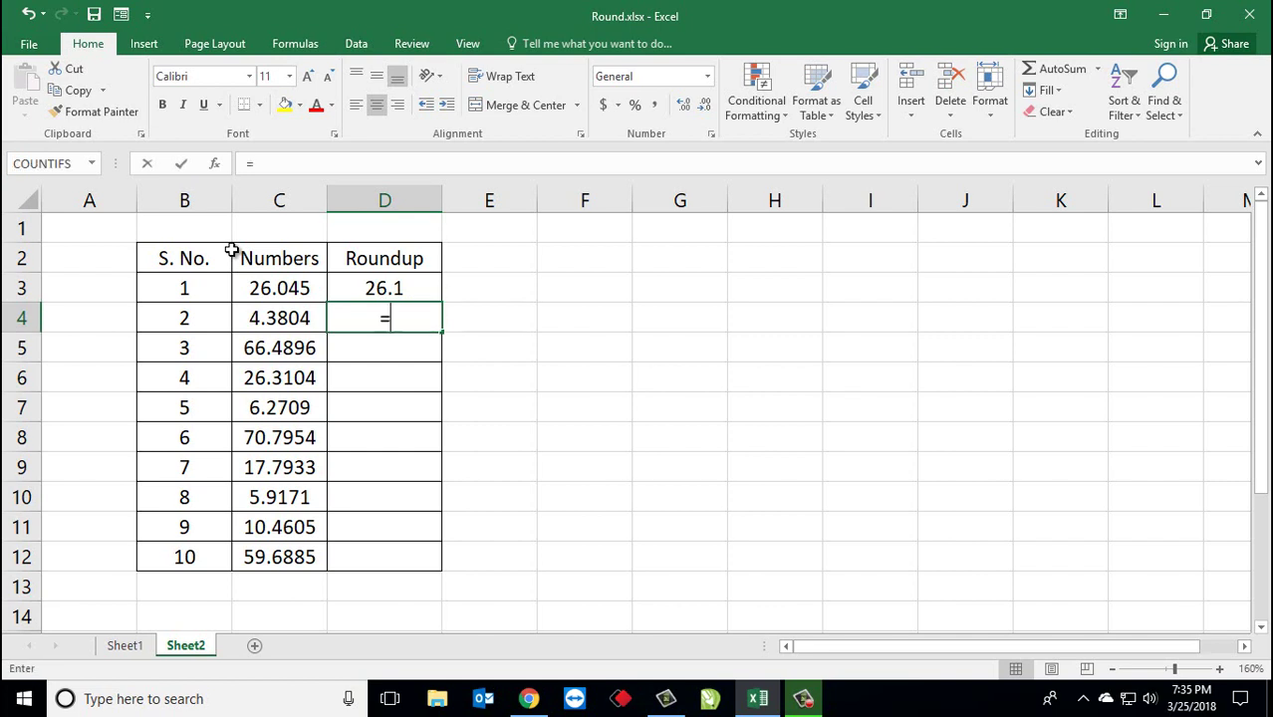
pyautogui.write('round')
pyautogui.press('Down')
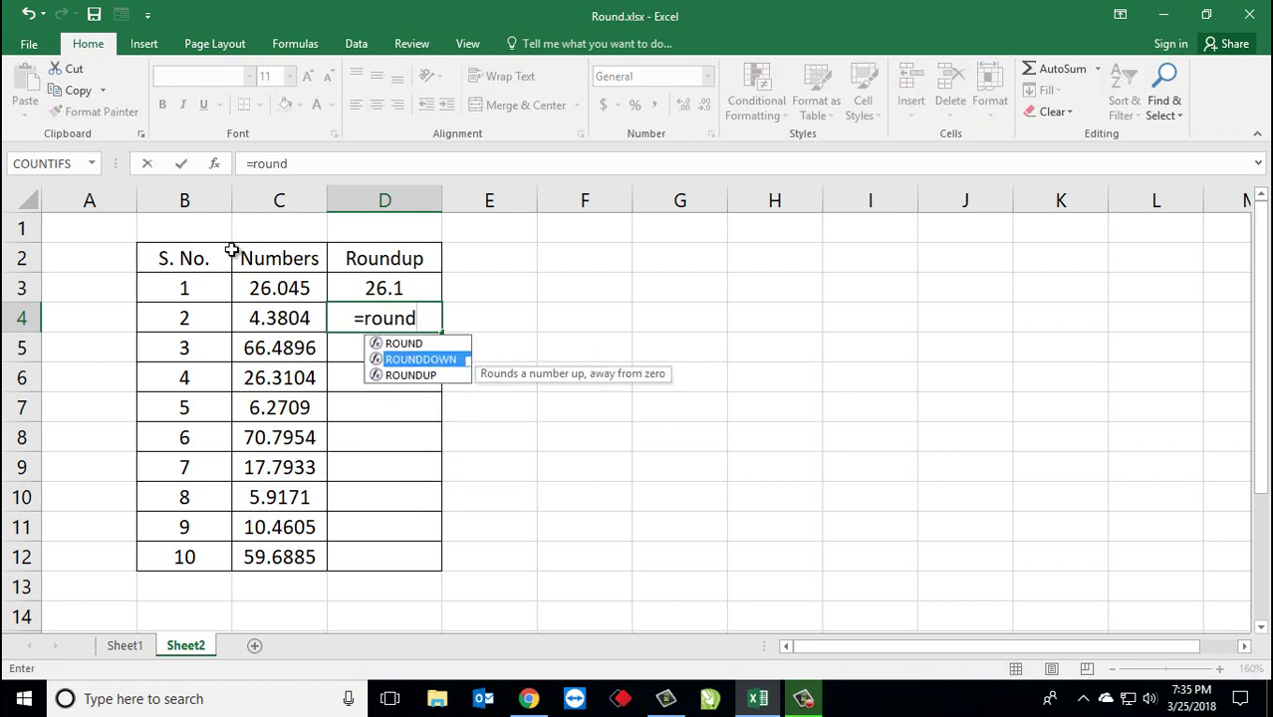
pyautogui.press('Tab')
pyautogui.press('Left')
pyautogui.write(',')
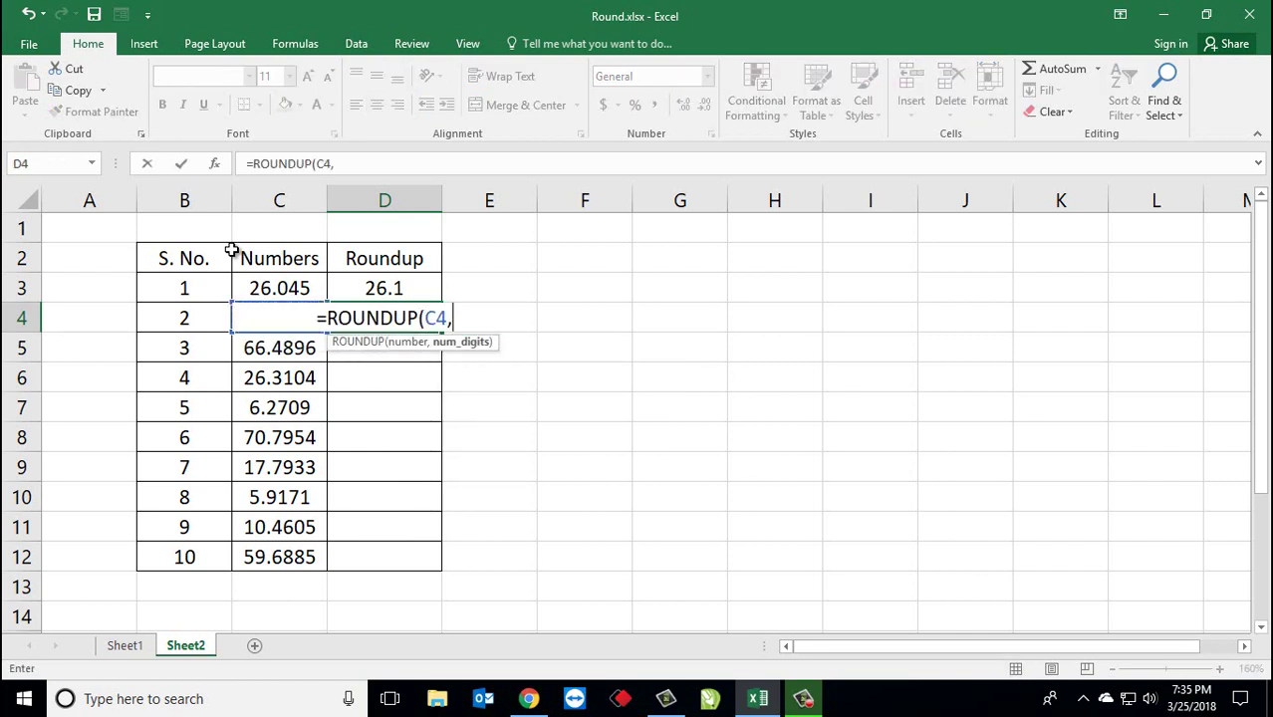
pyautogui.write('2)')
pyautogui.press('Return')
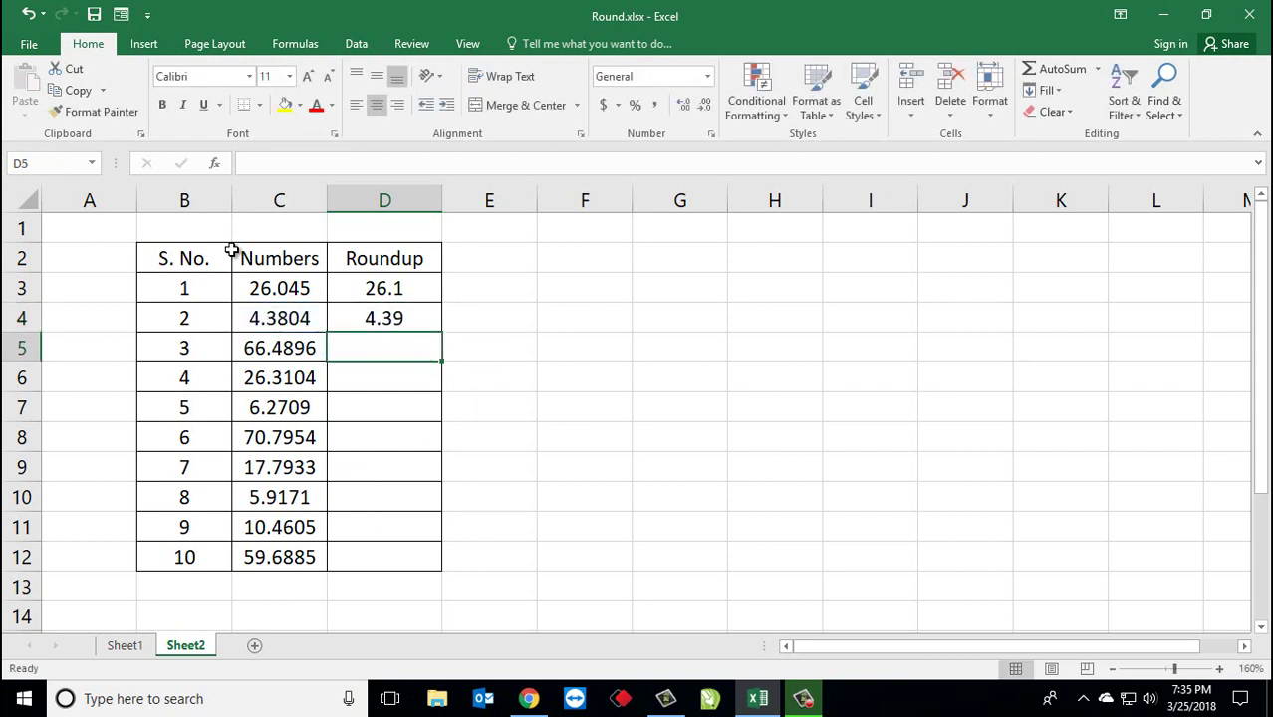
pyautogui.press('Up')
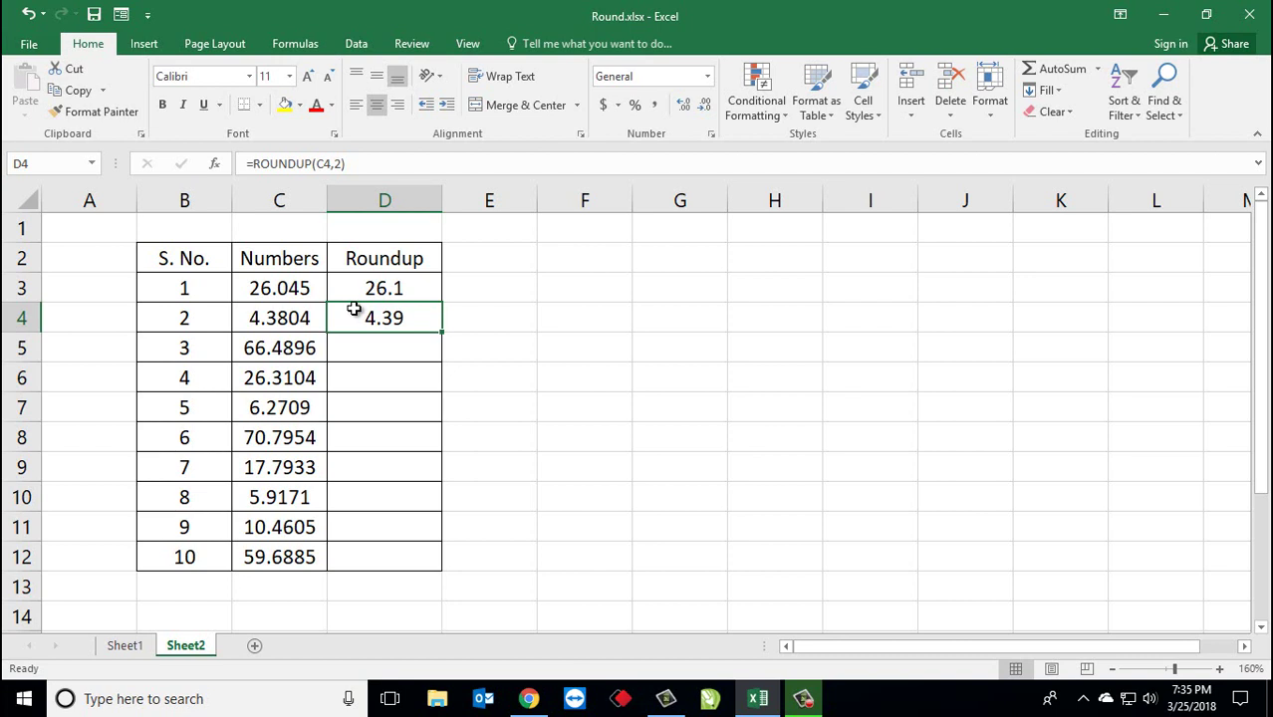
# - Enter =ROUNDUP(C5,0) in D5 so 66.4896 rounds up to 67
pyautogui.press('Down')
pyautogui.press('Down')
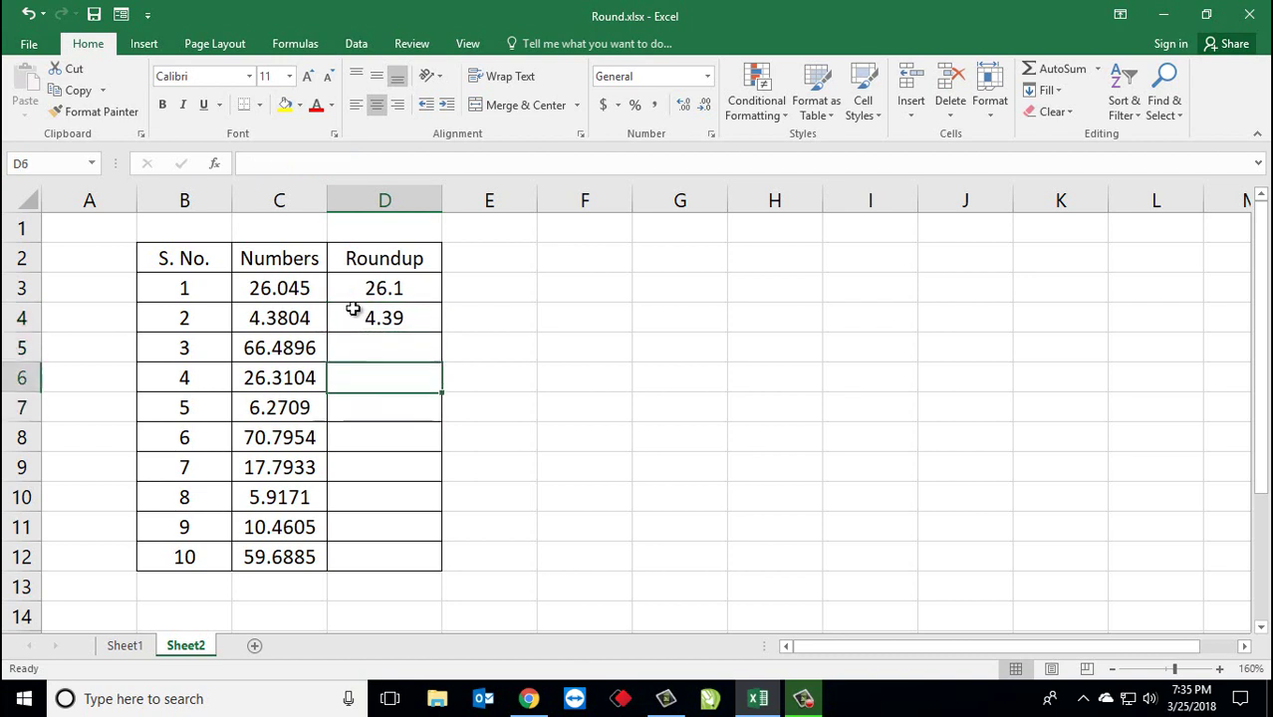
pyautogui.press('Up')
pyautogui.write('=')
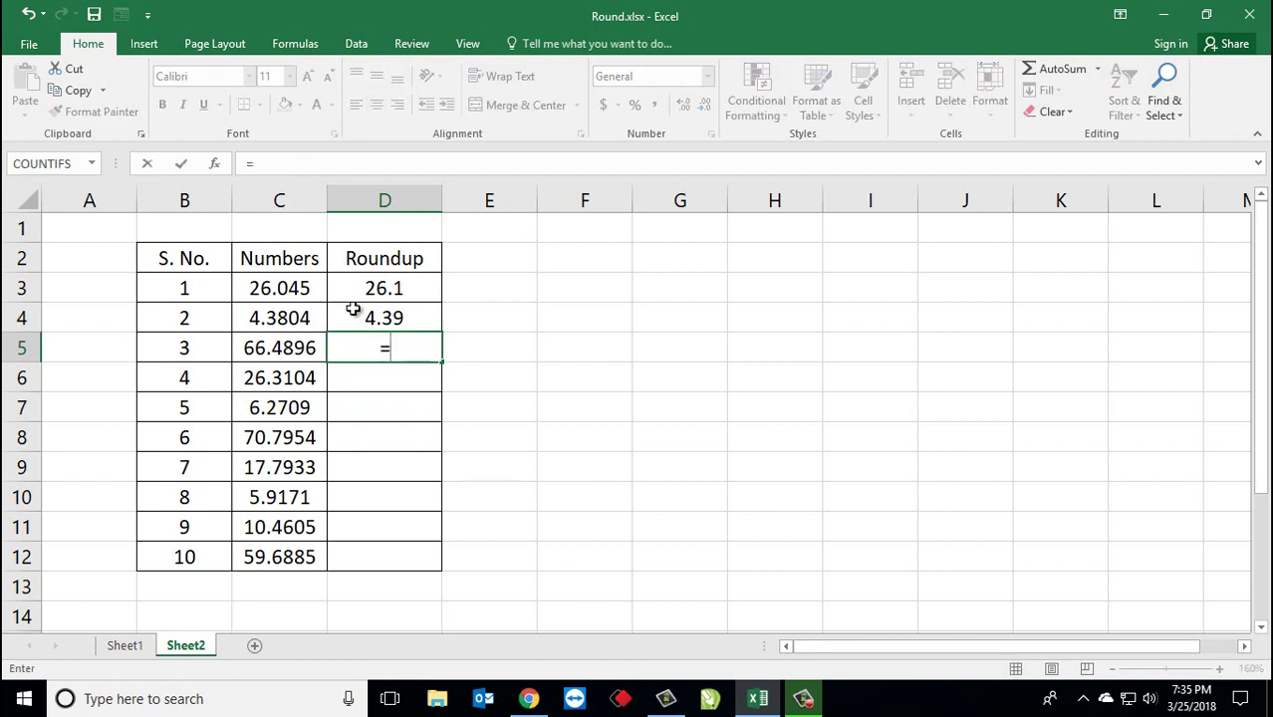
pyautogui.write('rou')
pyautogui.press('Down')
pyautogui.press('Down')
pyautogui.press('Tab')
pyautogui.press('Left')
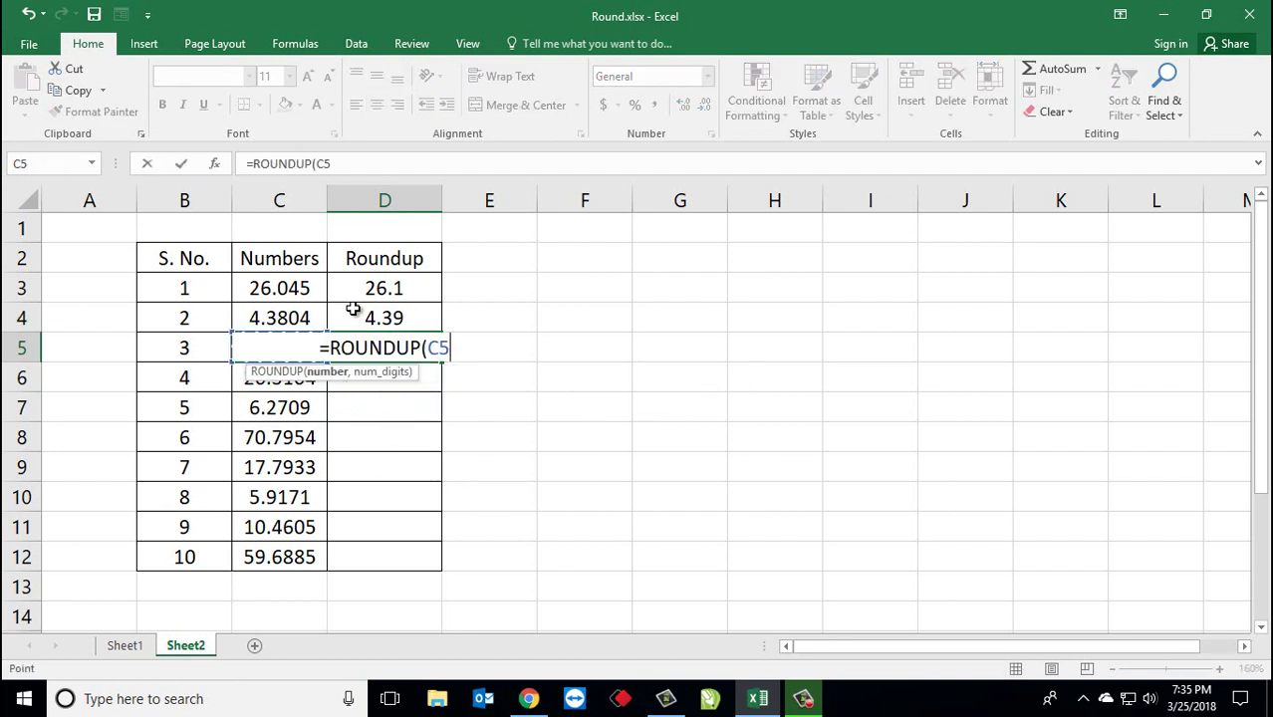
pyautogui.write(',0)')
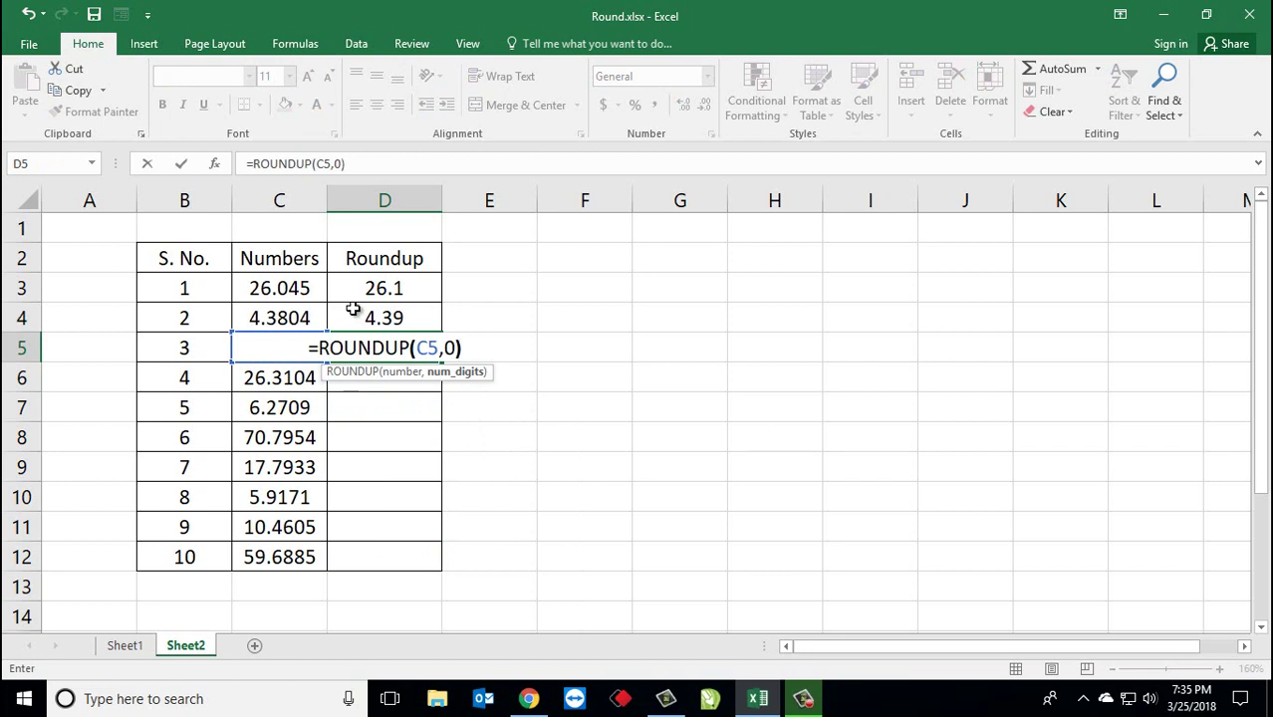
pyautogui.press('Return')
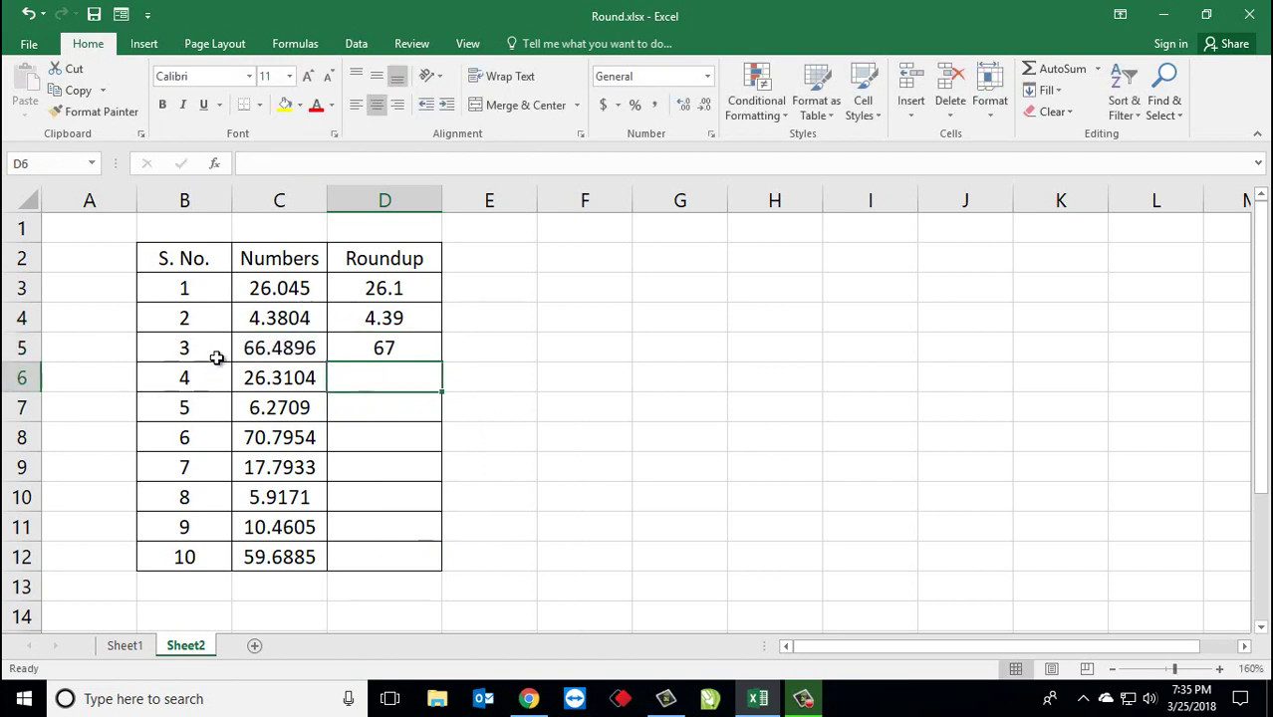
pyautogui.click(383, 350)
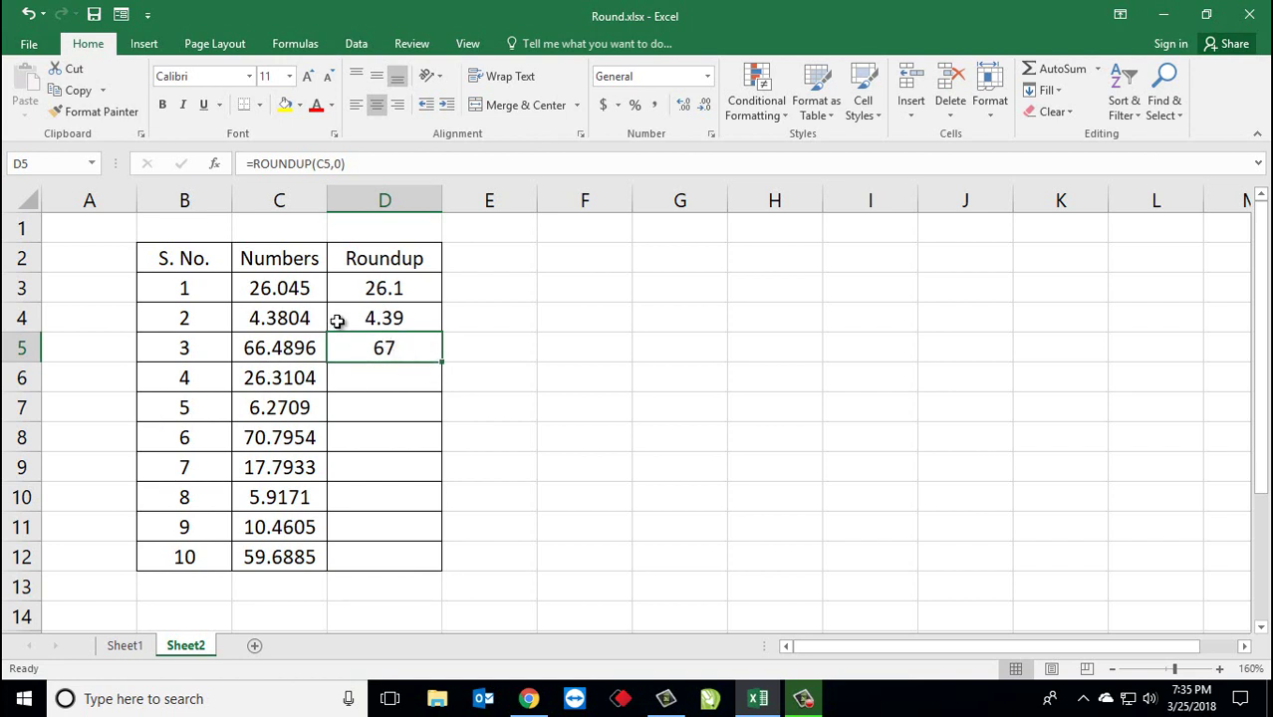
# - Copy D5's formula into D6:D12, giving 27, 7, 71, 18, 6, 11 and 60
pyautogui.hotkey('ctrl', 'c')
pyautogui.hotkey('shift', 'Down')
pyautogui.hotkey('shift', 'Down')
pyautogui.hotkey('shift', 'Down')
pyautogui.hotkey('shift', 'Down')
pyautogui.hotkey('shift', 'Down')
pyautogui.hotkey('shift', 'Down')
pyautogui.hotkey('shift', 'Down')
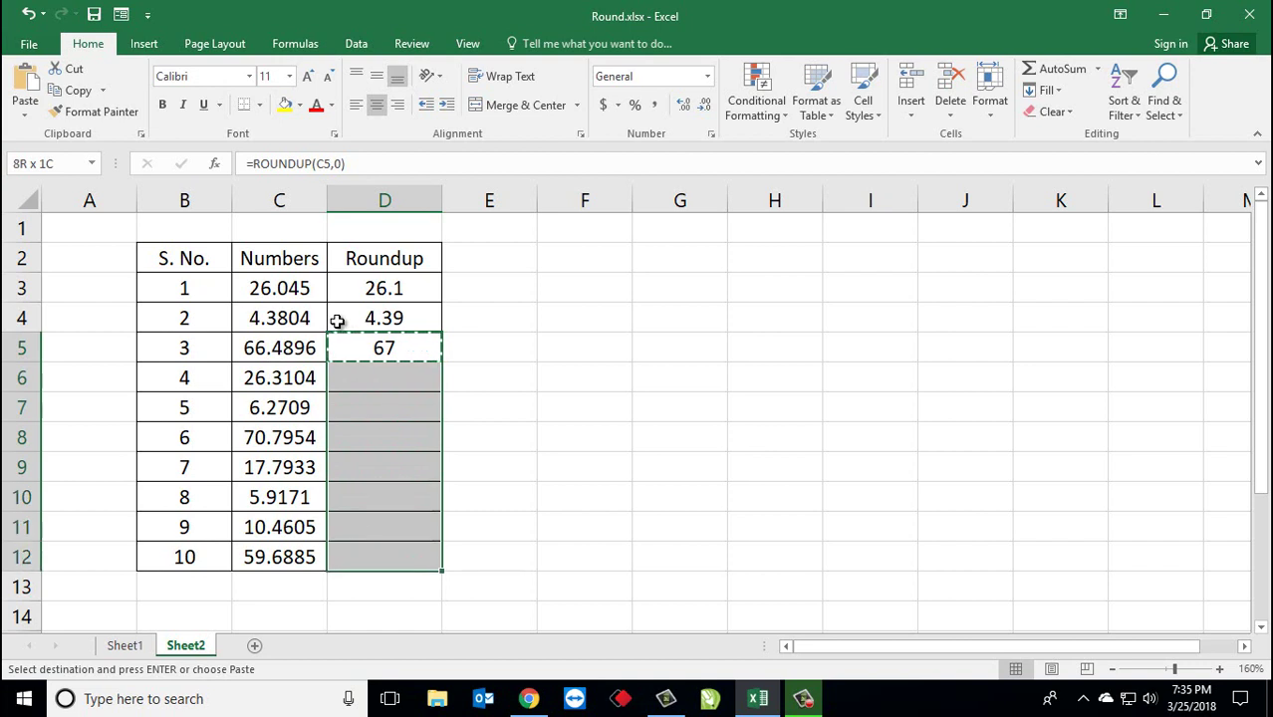
pyautogui.hotkey('shift', 'Down')
pyautogui.hotkey('shift', 'Up')
pyautogui.hotkey('ctrl', 'v')
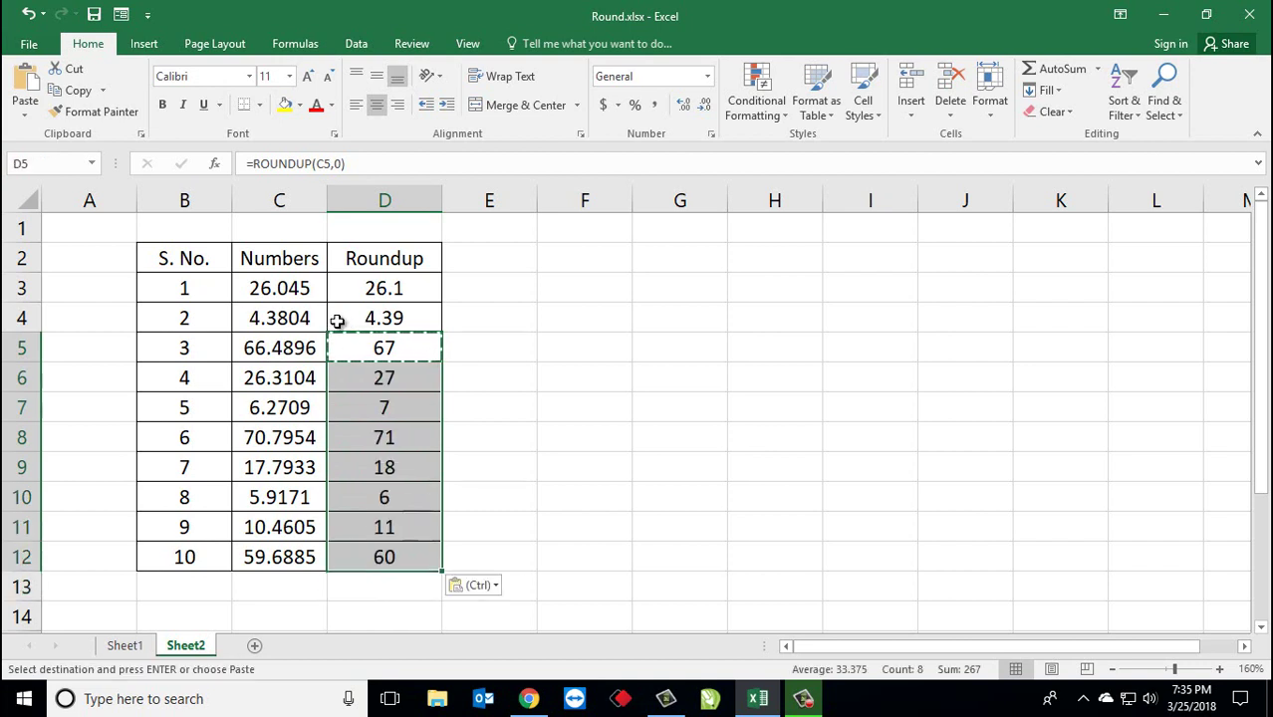
pyautogui.press('Escape')
pyautogui.hotkey('ctrl', 'Down')
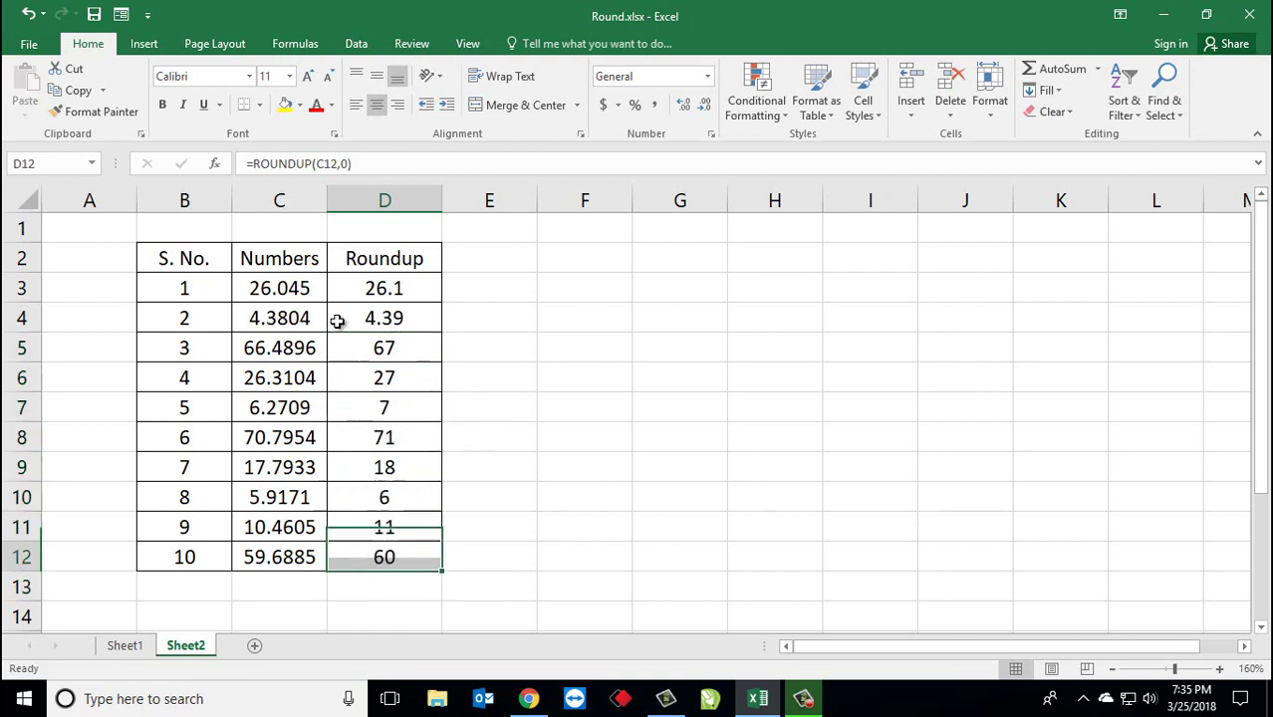
pyautogui.press('Up')
pyautogui.press('Up')
pyautogui.press('Up')
pyautogui.press('Up')
pyautogui.press('Up')
pyautogui.press('Up')
pyautogui.press('Up')
pyautogui.press('Up')
pyautogui.press('Up')
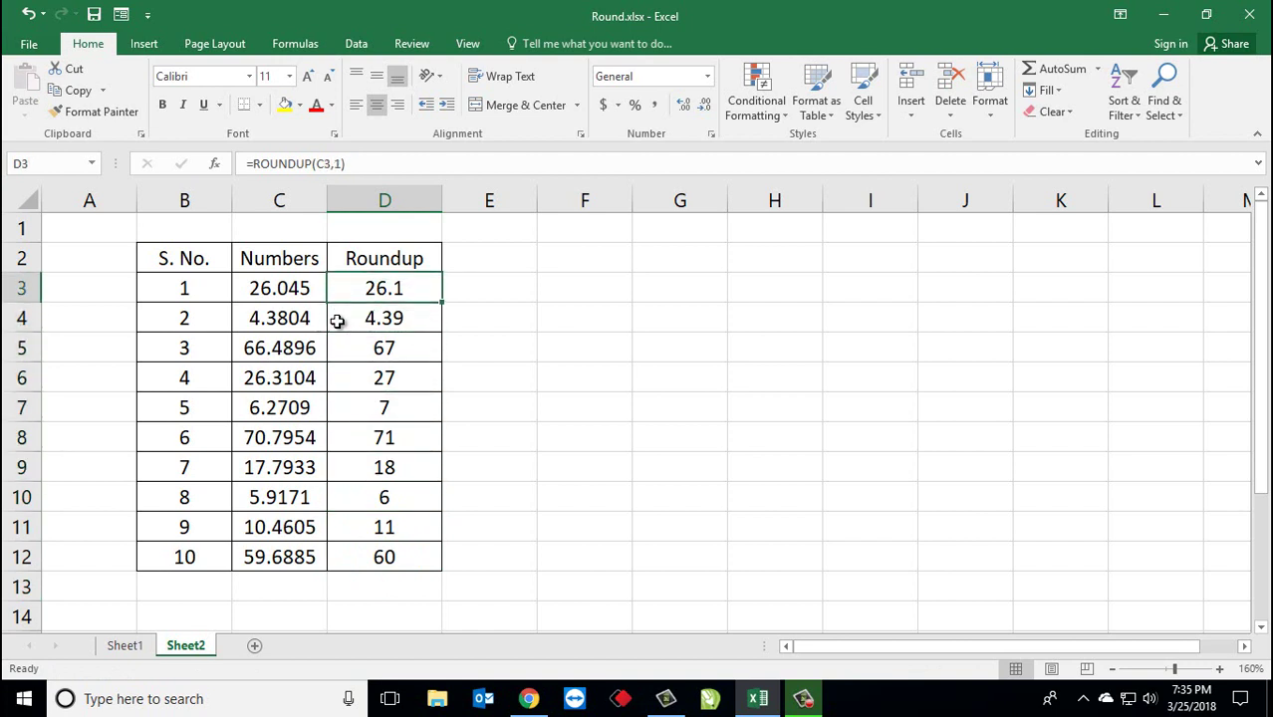